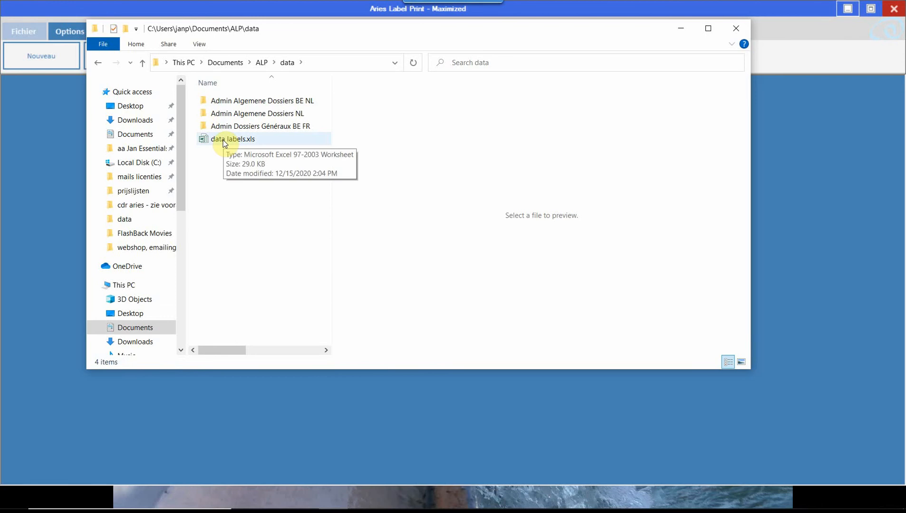
- Open data labels.xls and paste the copied records into Sheet1 starting at cell A8, below the existing entries
{"action": "double_click", "coordinate": [223, 139]}
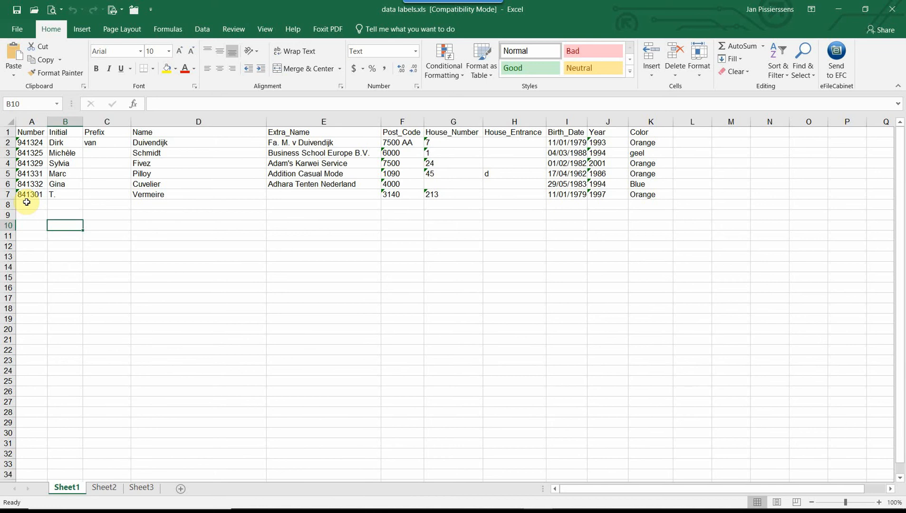
{"action": "left_click", "coordinate": [27, 204]}
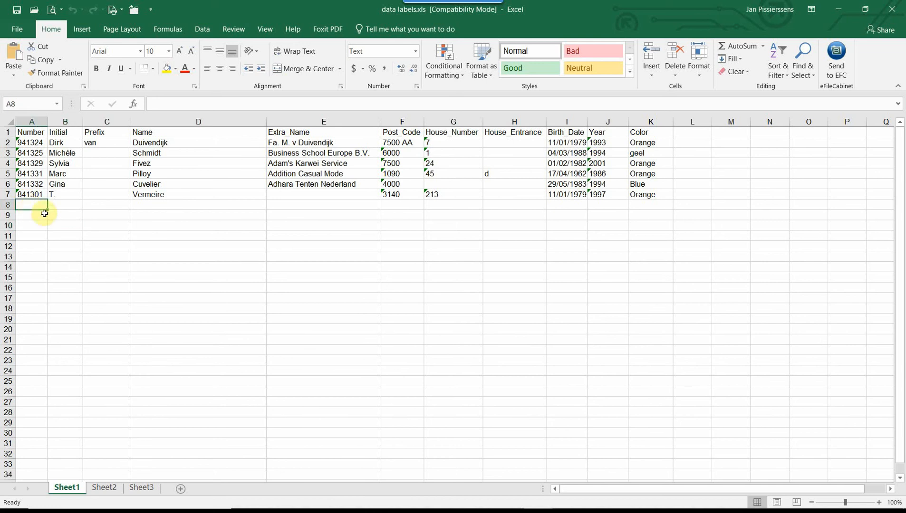
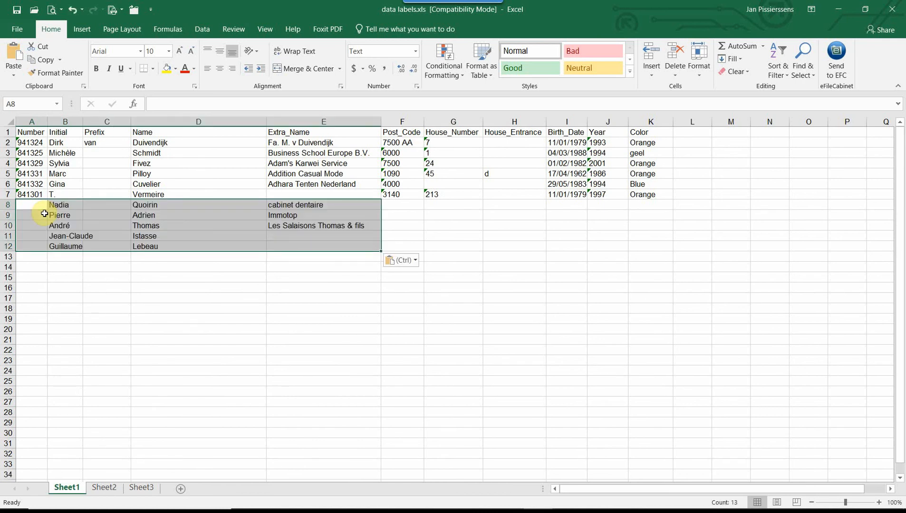
{"action": "left_click", "coordinate": [73, 275]}
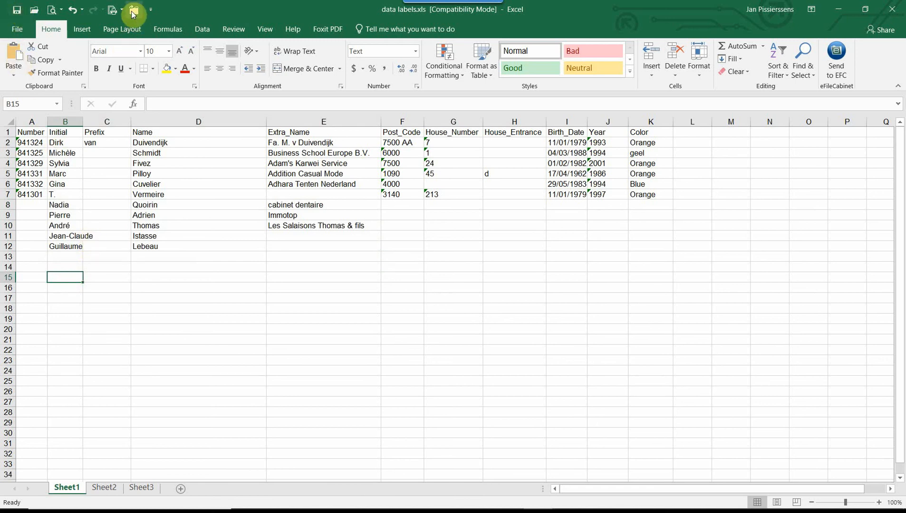
- Close the data labels workbook with the added records kept and return to Aries Label Print
{"action": "left_click", "coordinate": [133, 12]}
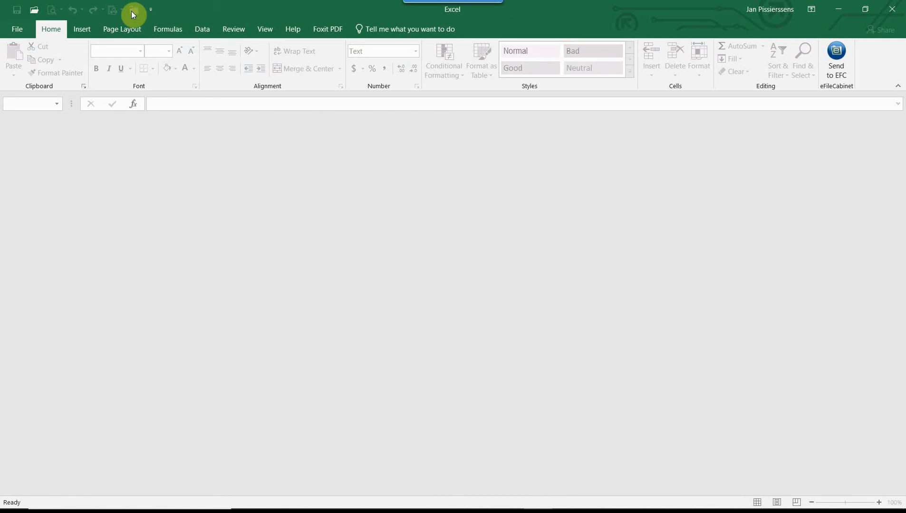
{"action": "left_click", "coordinate": [893, 8]}
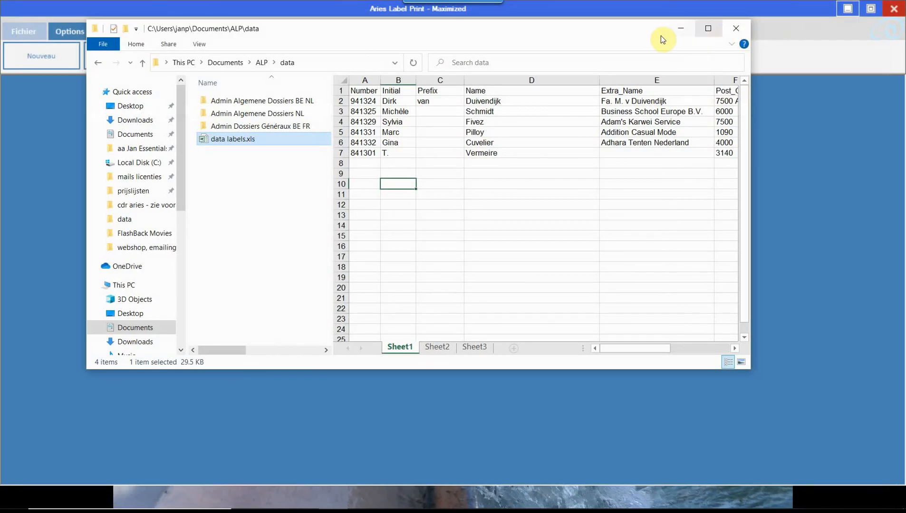
{"action": "left_click", "coordinate": [681, 28]}
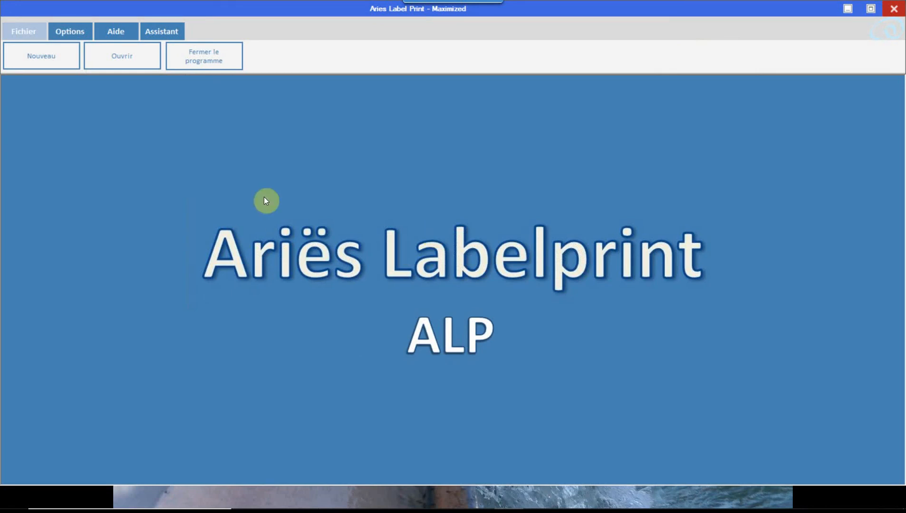
- Start the label assistant with Alfa 4.lp and choose to select from saved data (Sélectionner les données)
{"action": "left_click", "coordinate": [165, 33]}
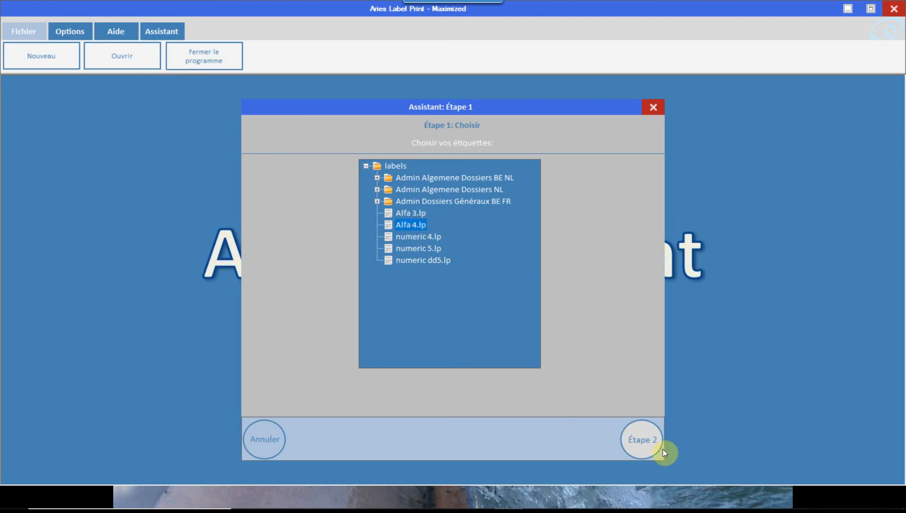
{"action": "left_click", "coordinate": [641, 439]}
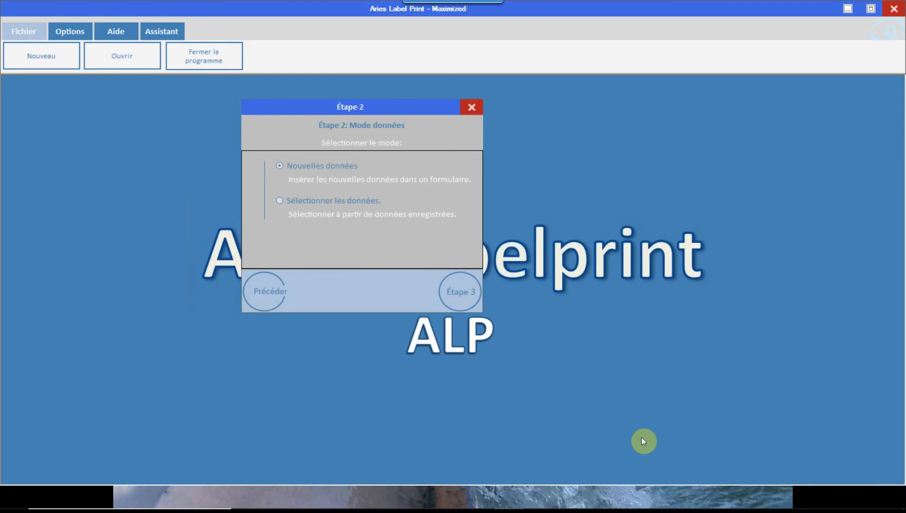
{"action": "left_click", "coordinate": [302, 202]}
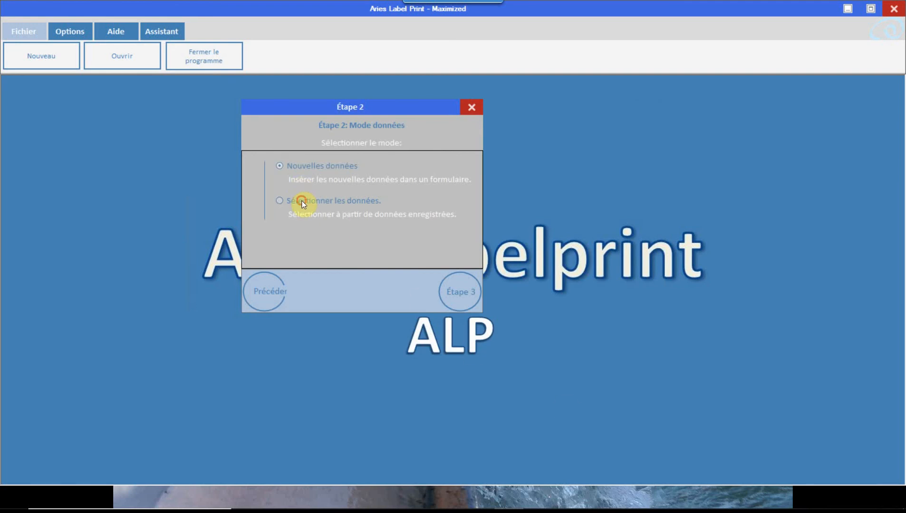
{"action": "left_click", "coordinate": [463, 292]}
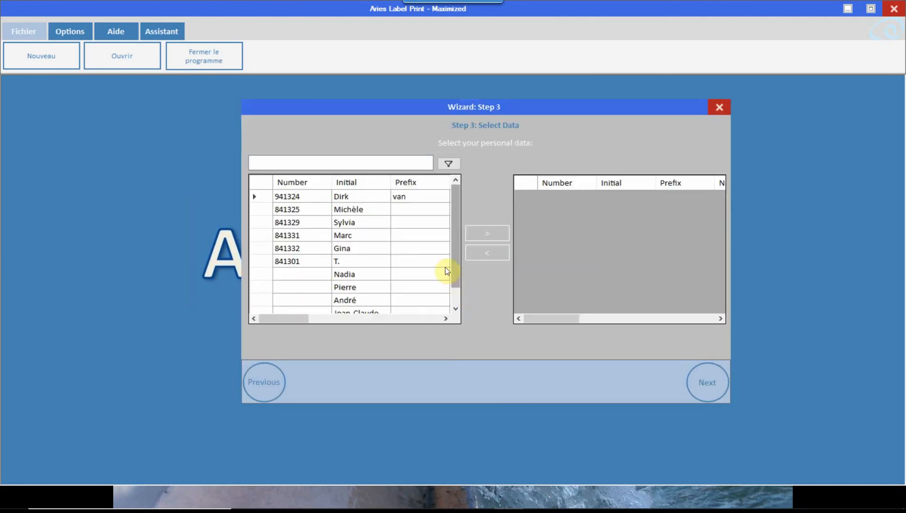
- Try a non-adjacent multi-selection of two numbered records and the five unnumbered ones in the personal data list
{"action": "mouse_move", "coordinate": [300, 324]}
{"action": "left_mouse_down"}
{"action": "mouse_move", "coordinate": [314, 324]}
{"action": "mouse_move", "coordinate": [298, 326]}
{"action": "left_mouse_up"}
{"action": "left_click_drag", "start_coordinate": [456, 267], "coordinate": [452, 275]}
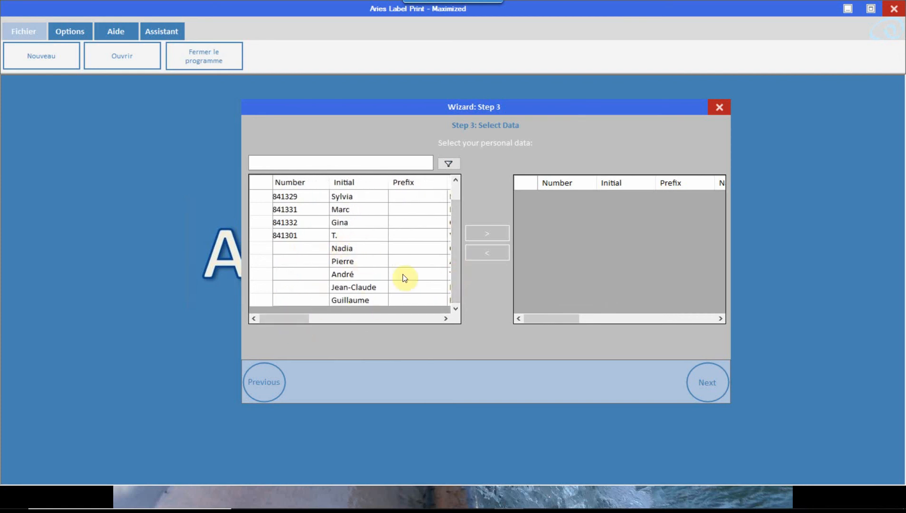
{"action": "mouse_move", "coordinate": [281, 321]}
{"action": "left_mouse_down"}
{"action": "mouse_move", "coordinate": [349, 324]}
{"action": "mouse_move", "coordinate": [281, 320]}
{"action": "left_mouse_up"}
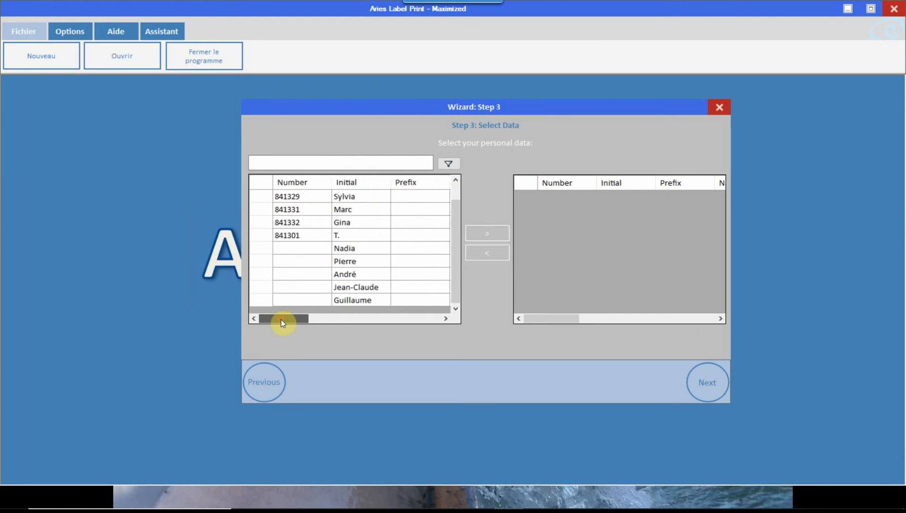
{"action": "left_click", "coordinate": [264, 196]}
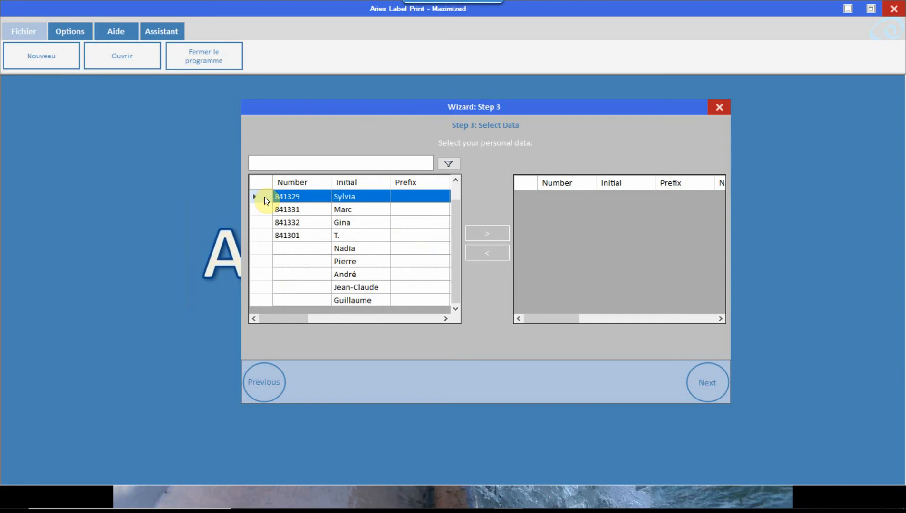
{"action": "left_click", "coordinate": [265, 210], "text": "ctrl"}
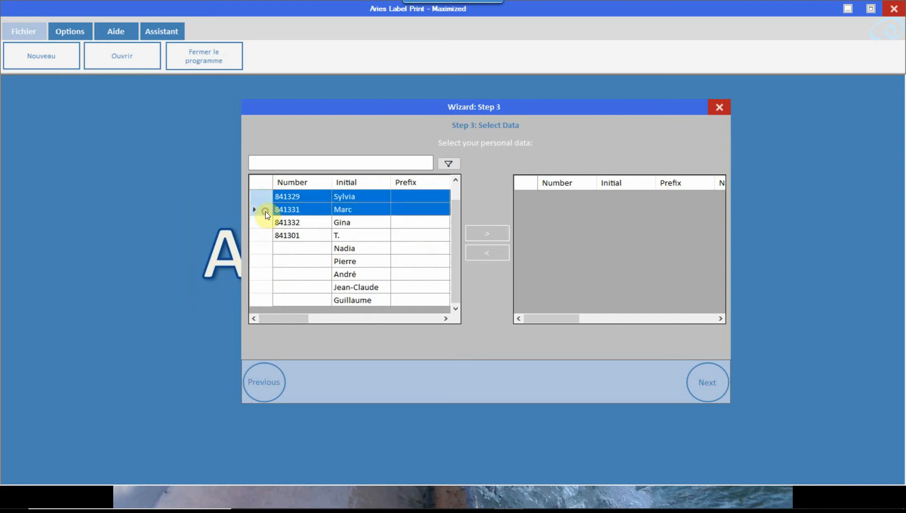
{"action": "left_click", "coordinate": [265, 248], "text": "ctrl"}
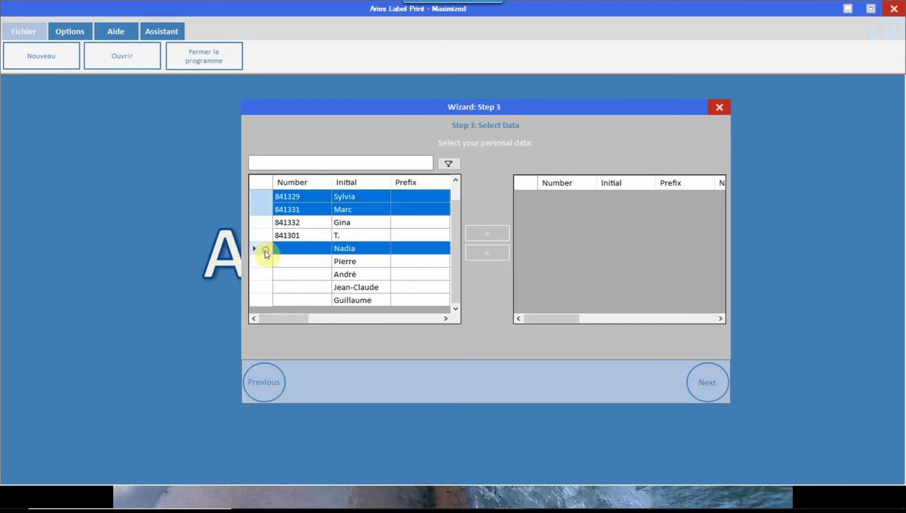
{"action": "left_click", "coordinate": [261, 261], "text": "ctrl"}
{"action": "left_click", "coordinate": [263, 275], "text": "ctrl"}
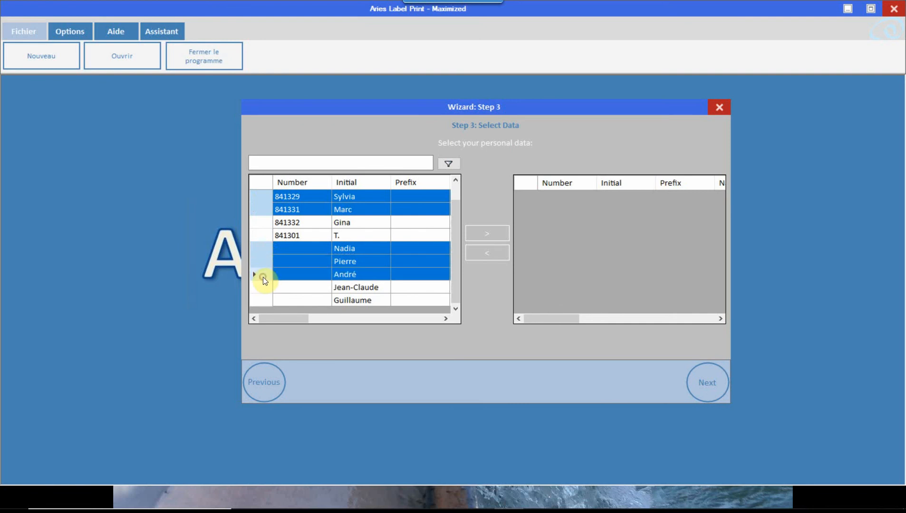
{"action": "left_click", "coordinate": [263, 288], "text": "ctrl"}
{"action": "left_click", "coordinate": [265, 301], "text": "ctrl"}
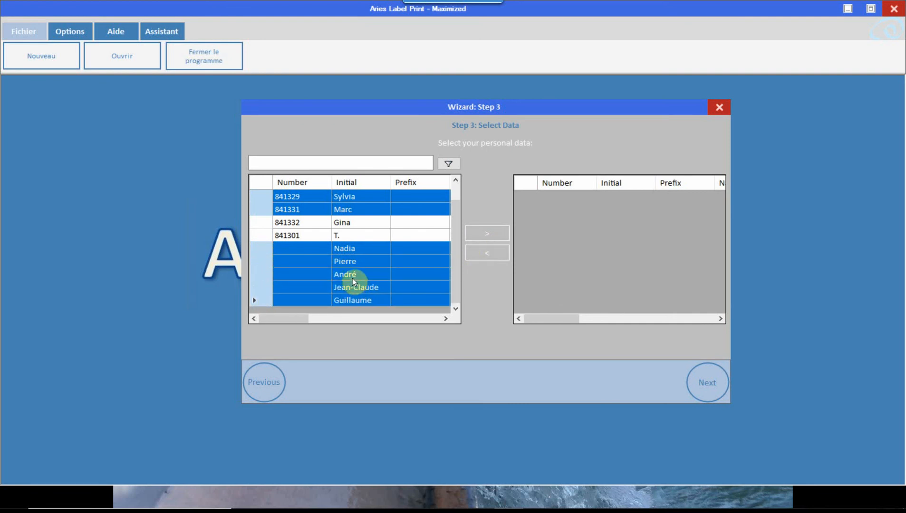
{"action": "left_click", "coordinate": [262, 197]}
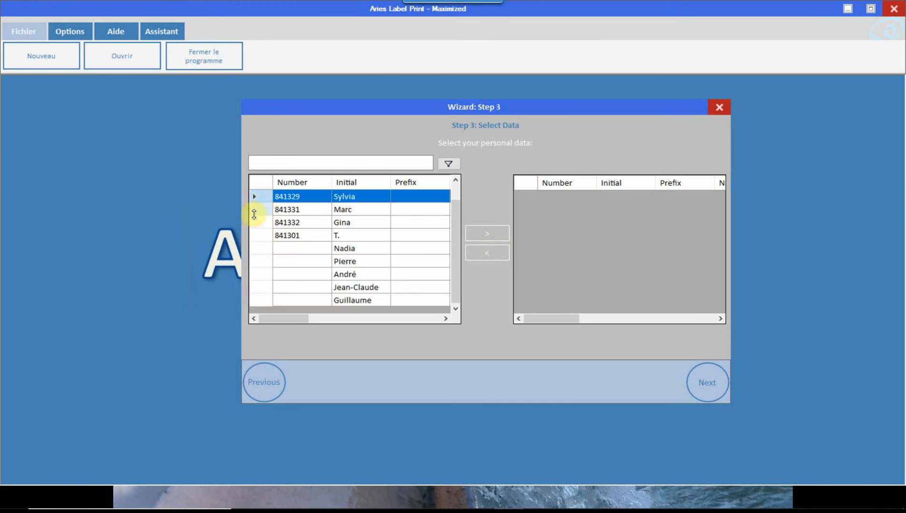
{"action": "left_click", "coordinate": [254, 211], "text": "ctrl"}
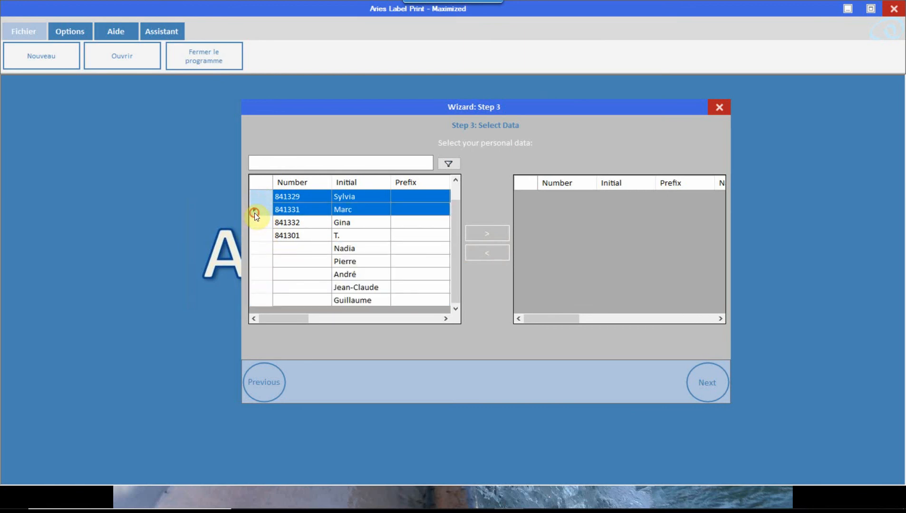
- Select the last four records as one block, transfer them to the print selection and continue to step 4
{"action": "left_click", "coordinate": [258, 264], "text": "ctrl"}
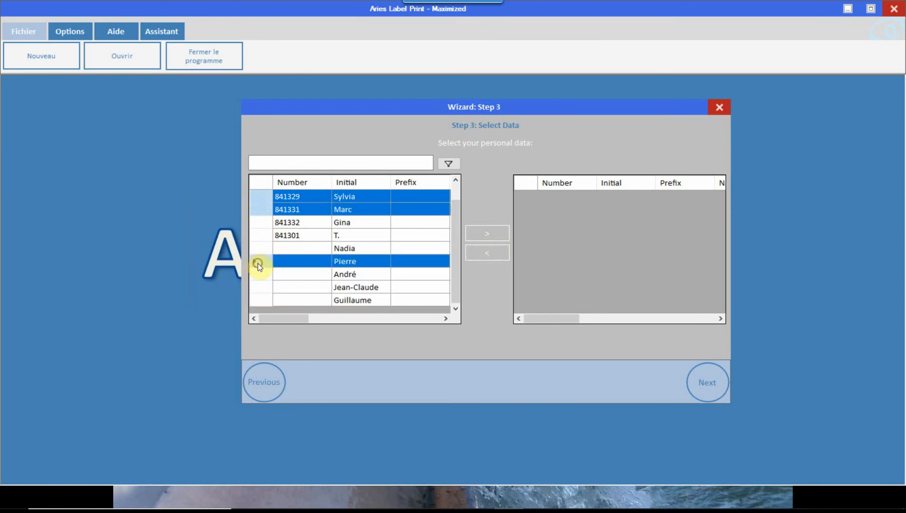
{"action": "left_click", "coordinate": [262, 301], "text": "shift"}
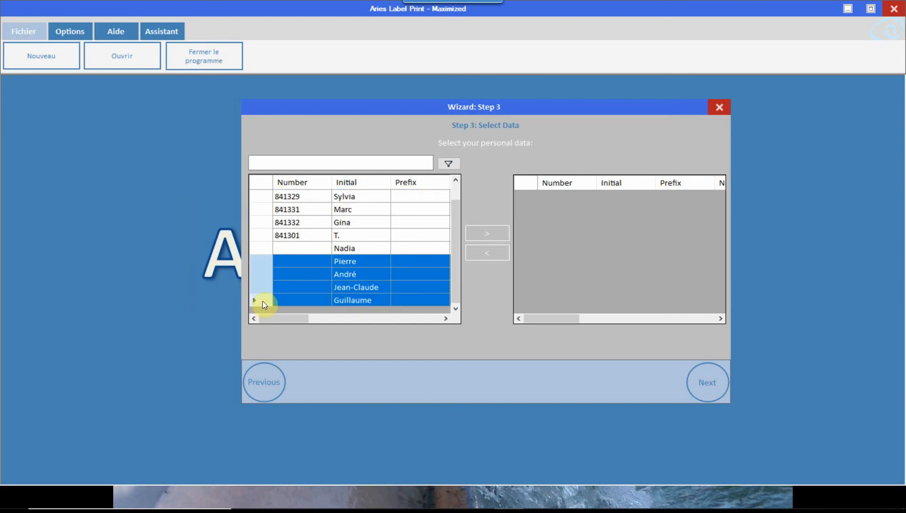
{"action": "left_click", "coordinate": [490, 235]}
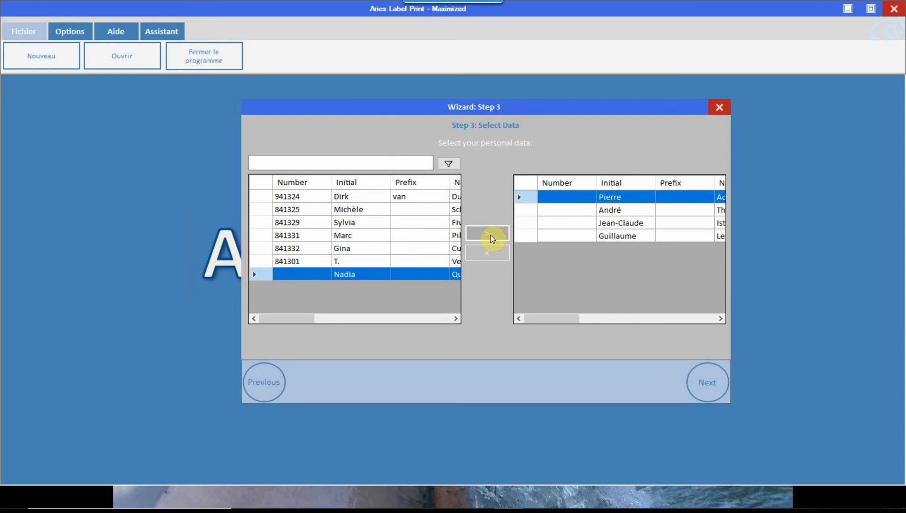
{"action": "left_click", "coordinate": [710, 383]}
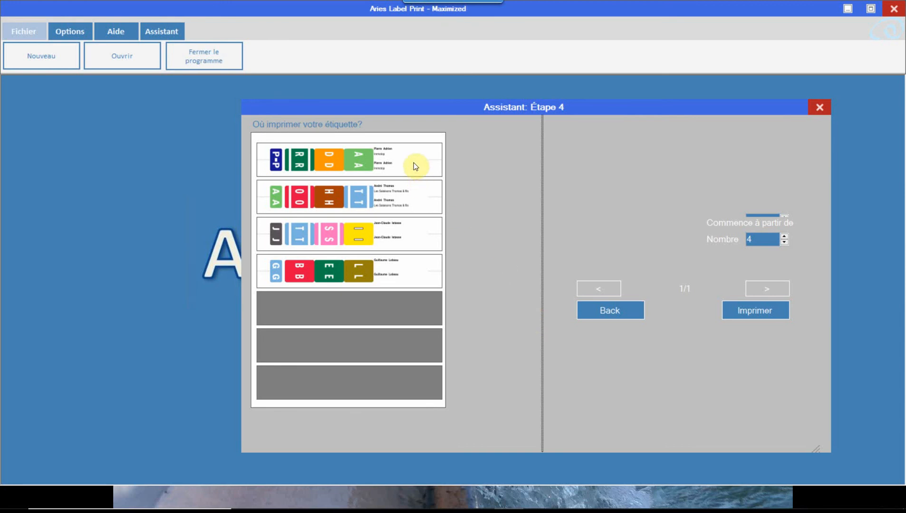
- Try starting the labels at the third, sixth and fourth positions on the sheet
{"action": "left_click", "coordinate": [408, 235]}
{"action": "left_click", "coordinate": [415, 349]}
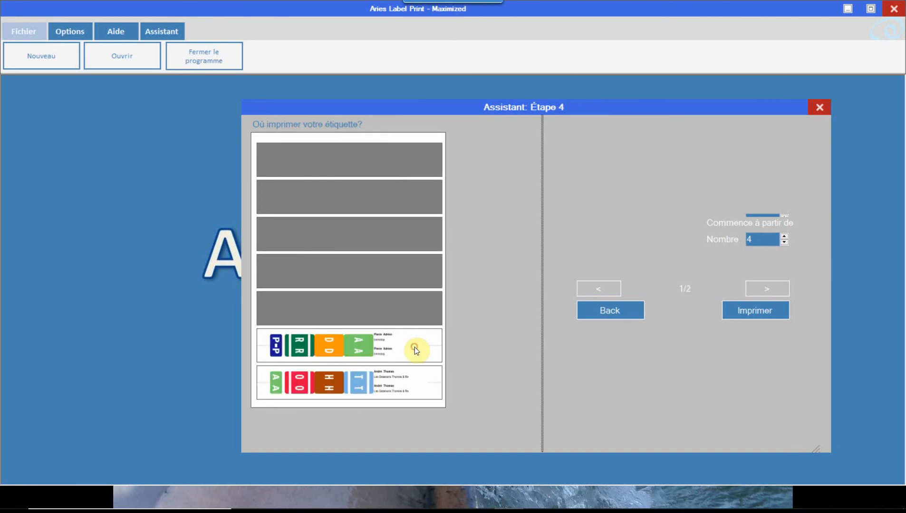
{"action": "left_click", "coordinate": [415, 270]}
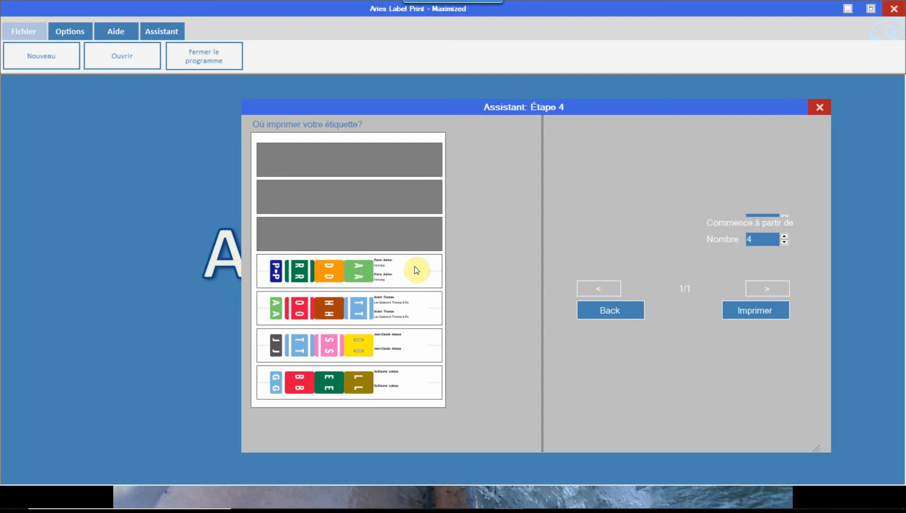
- Start the labels at the first position on the sheet and open the print dialog
{"action": "left_click", "coordinate": [416, 162]}
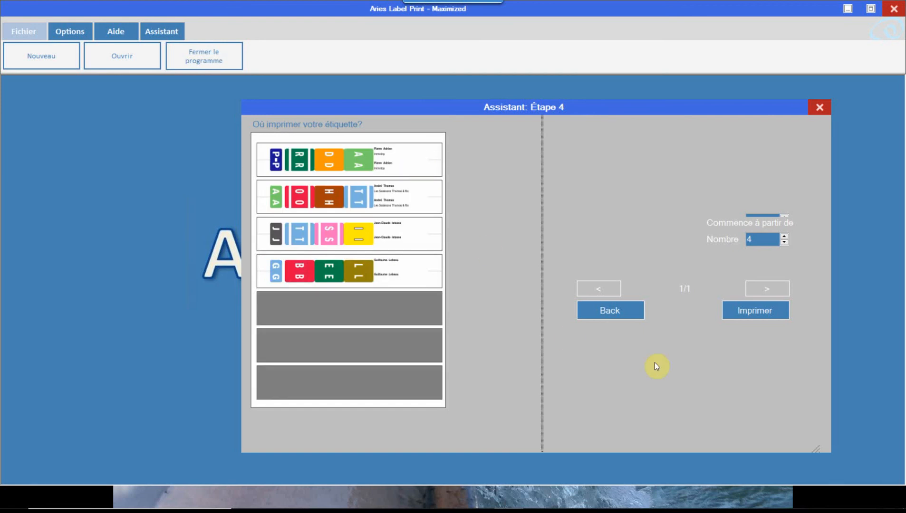
{"action": "left_click", "coordinate": [754, 310]}
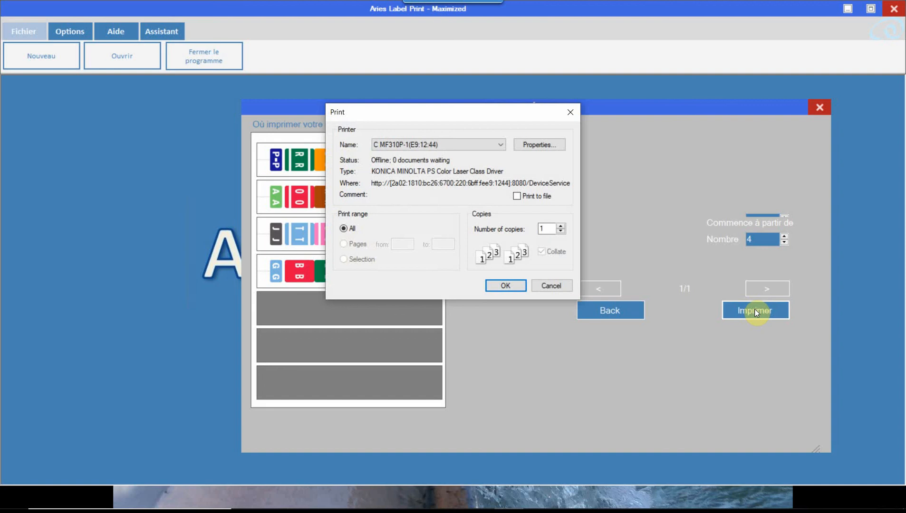